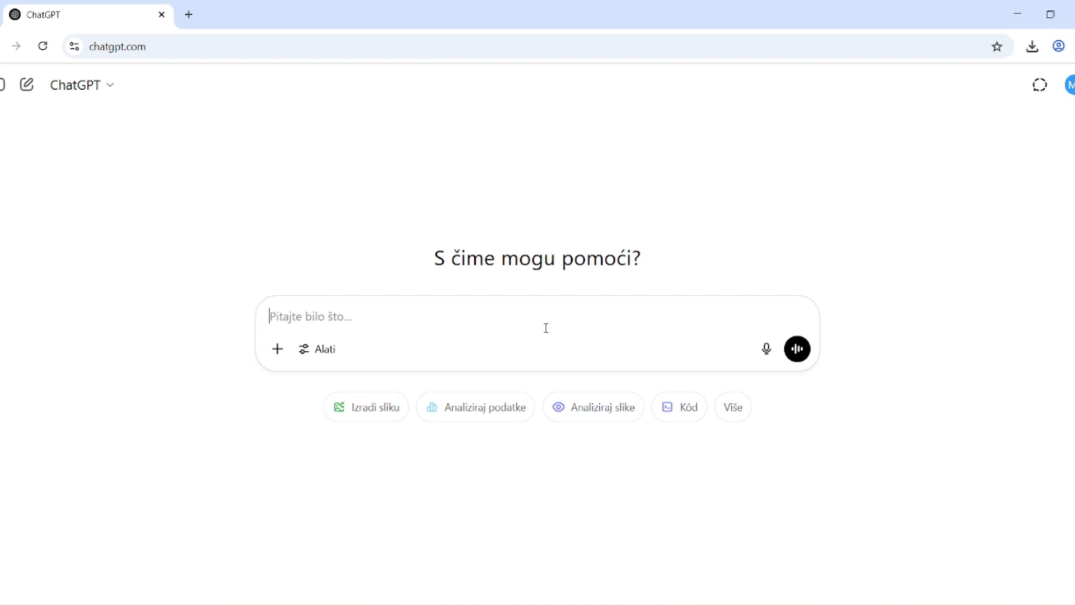
Step: Ask ChatGPT to "Make a rap song about making AI videos"
text(Make a rap song about )
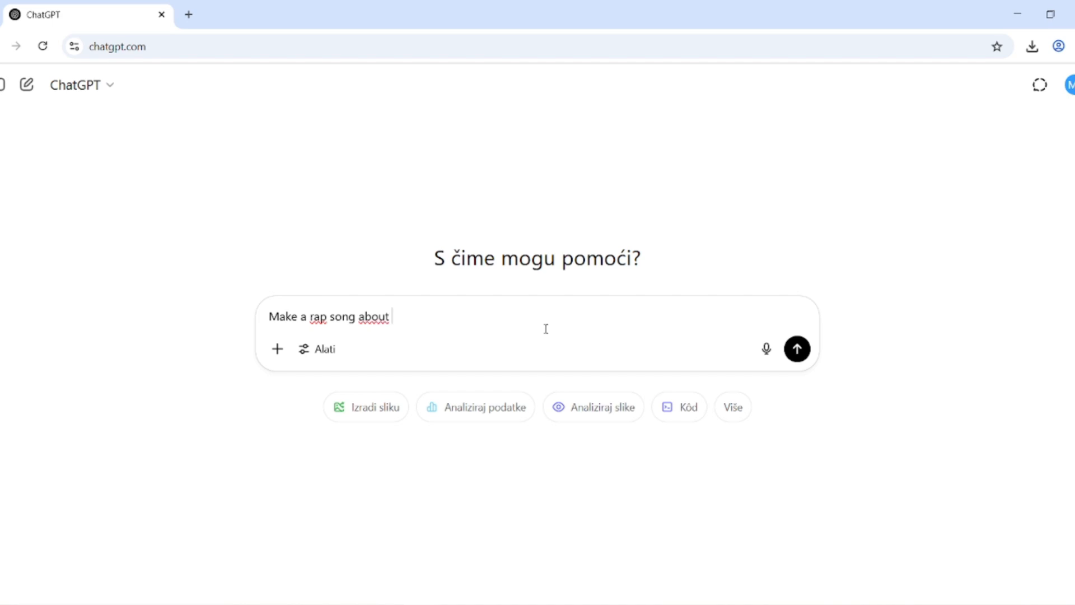
text(making AI videos)
key(Return)
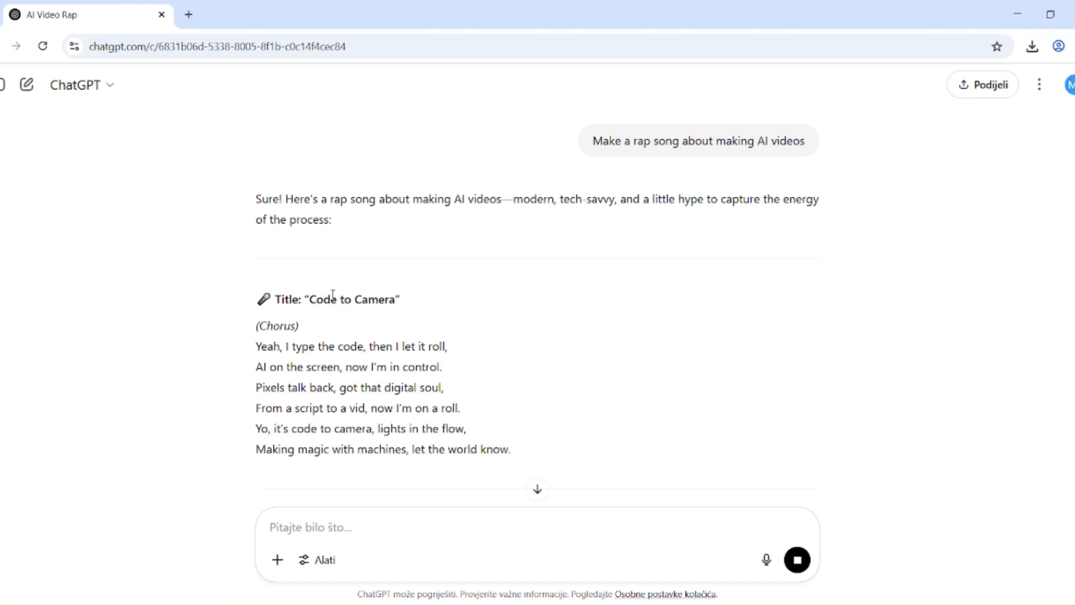
Step: Read through the generated rap lyrics and copy them, starting from the first chorus
scroll(348, 299, down, 3)
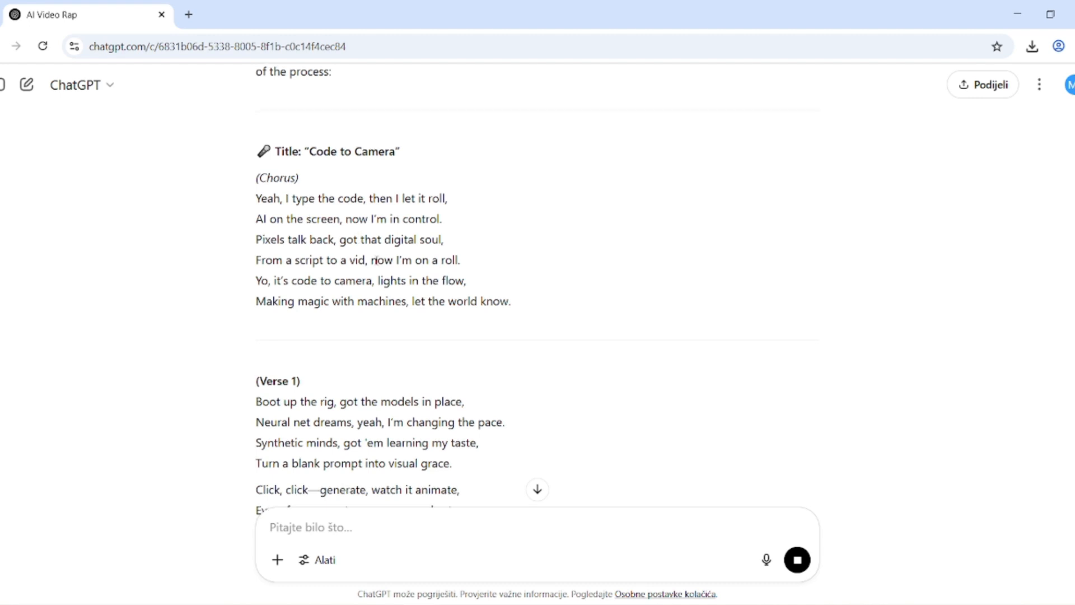
scroll(380, 269, down, 2)
scroll(392, 286, up, 5)
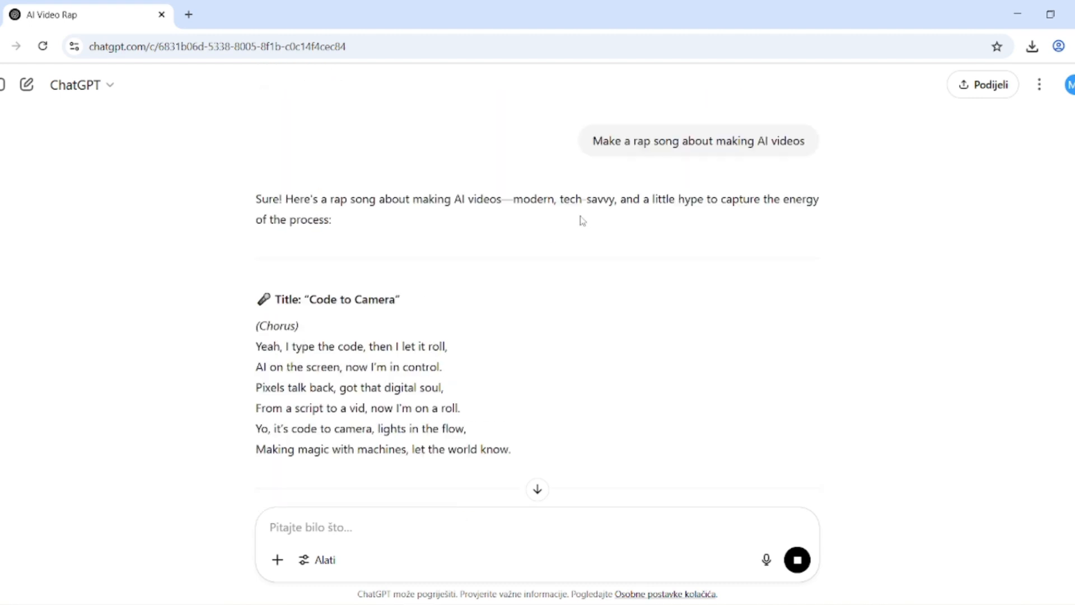
scroll(560, 246, down, 7)
scroll(521, 269, down, 15)
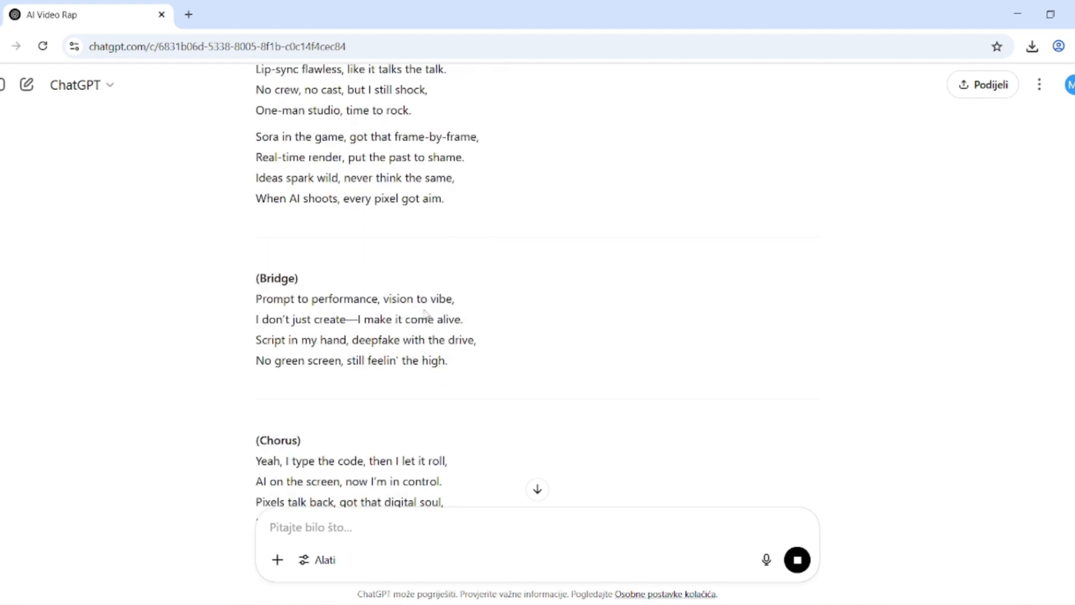
scroll(260, 320, up, 15)
drag(466, 427, 246, 316)
scroll(236, 314, up, 6)
Step: Search for "Suno AI" in a new browser tab, open the Suno site and go to its song creation page
click(189, 15)
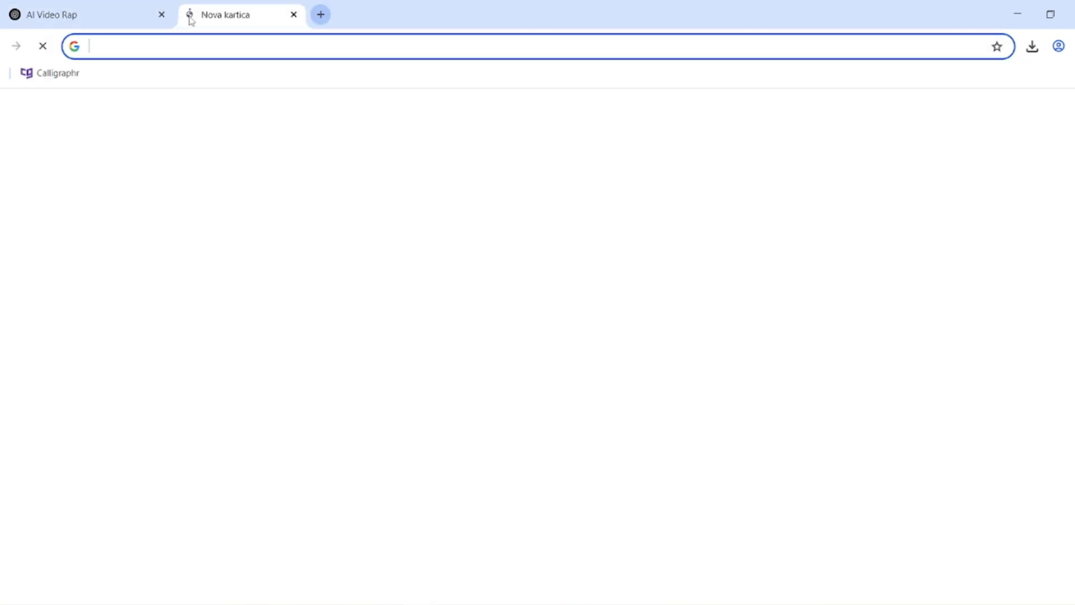
text(Suno AI)
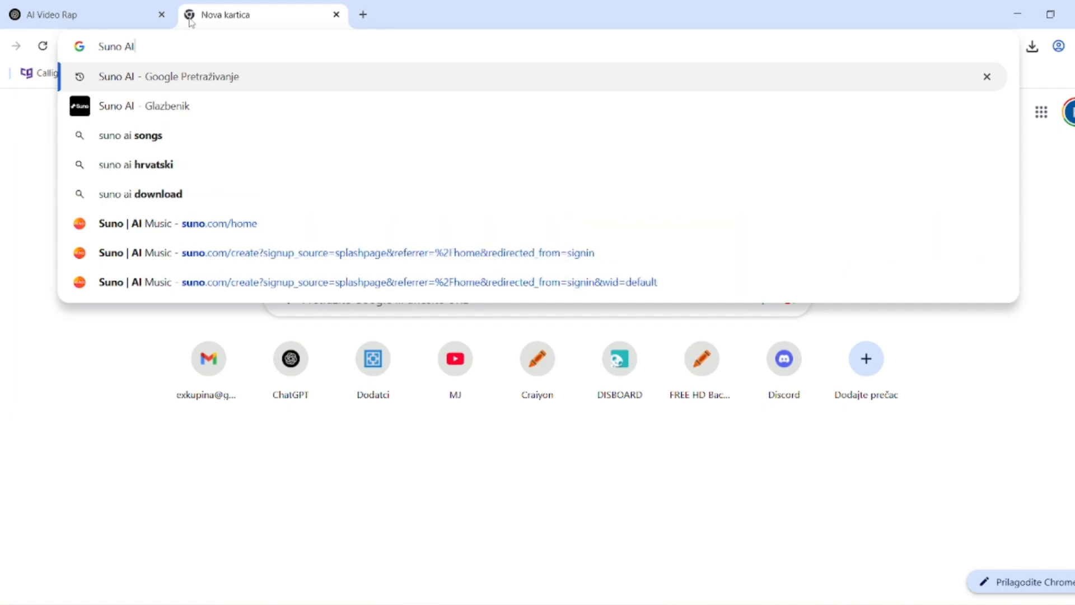
key(Return)
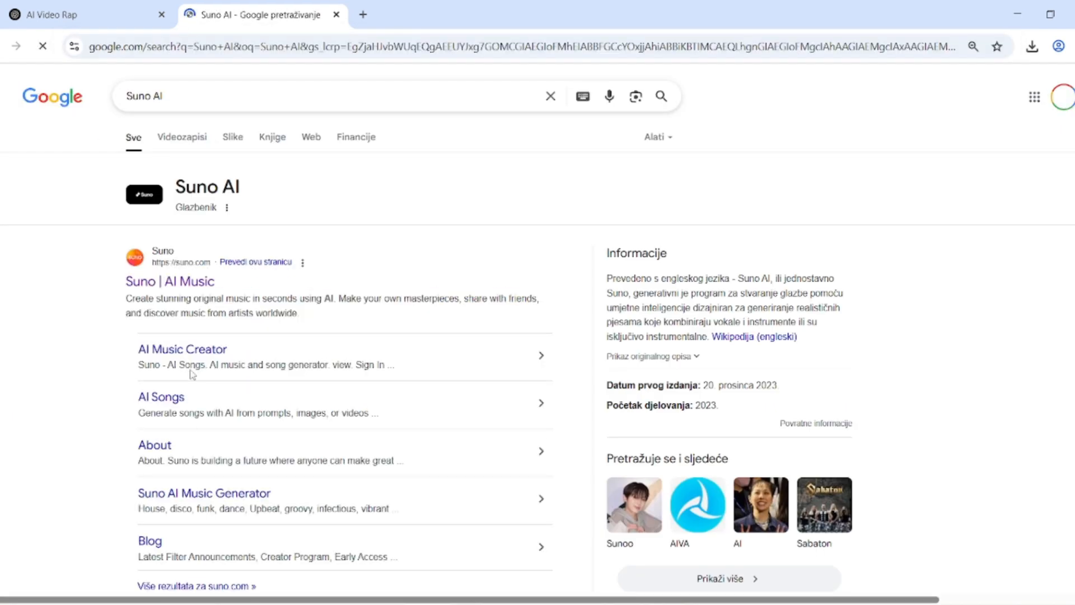
click(167, 280)
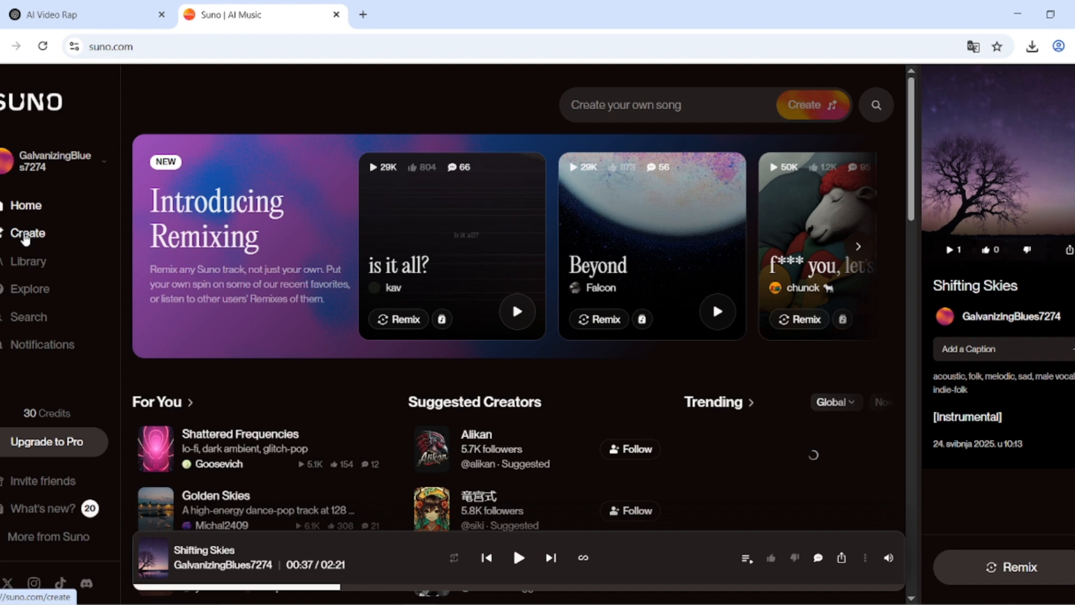
click(25, 235)
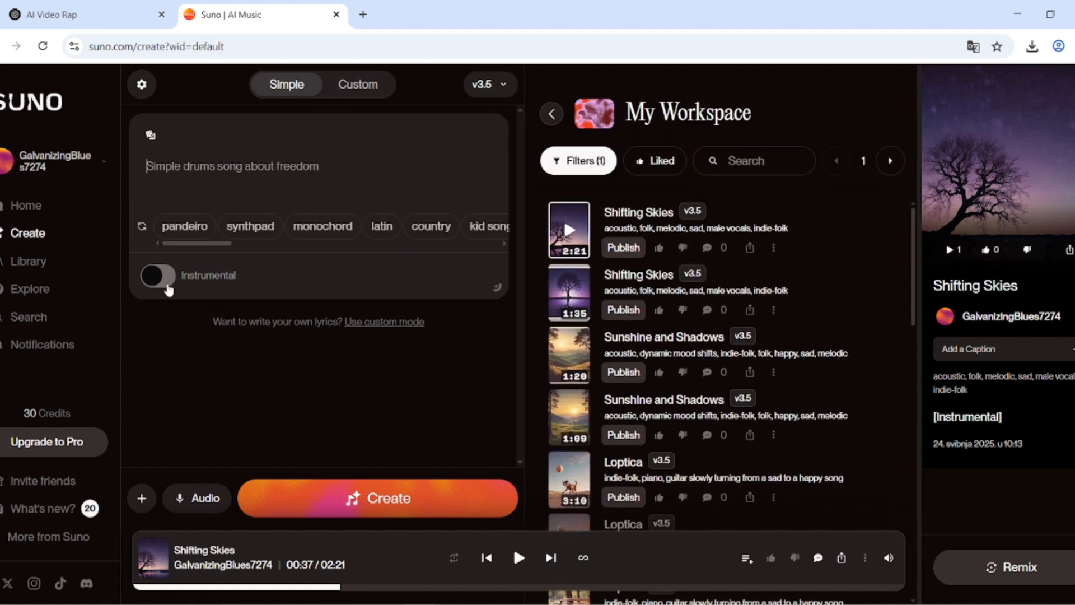
Step: Switch song creation to Custom mode and paste the copied rap lyrics as the song's lyrics
click(168, 280)
click(162, 280)
click(350, 89)
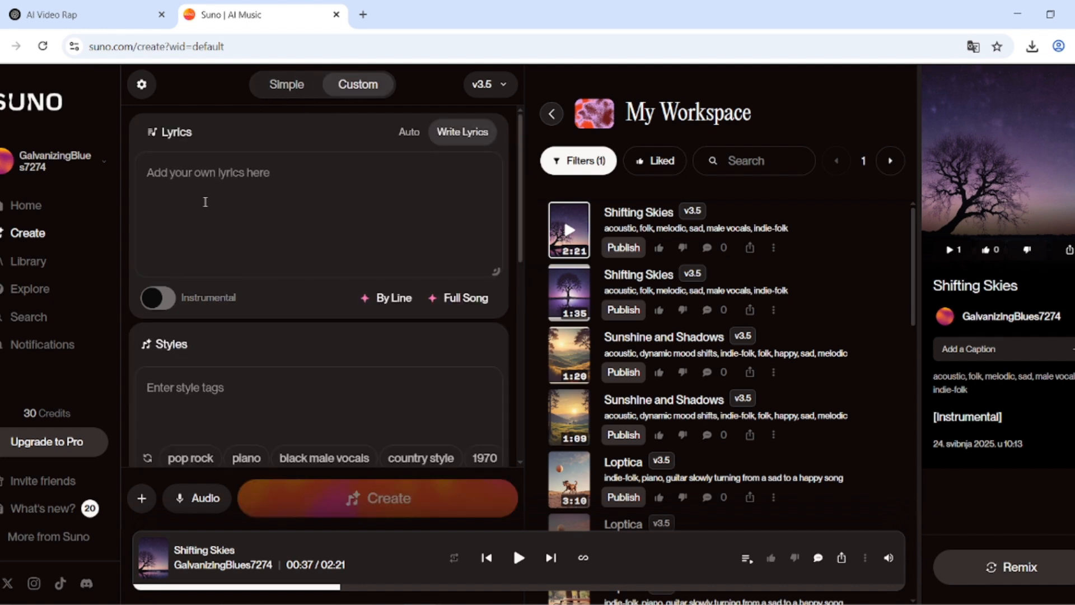
key(ctrl+v)
scroll(231, 232, up, 10)
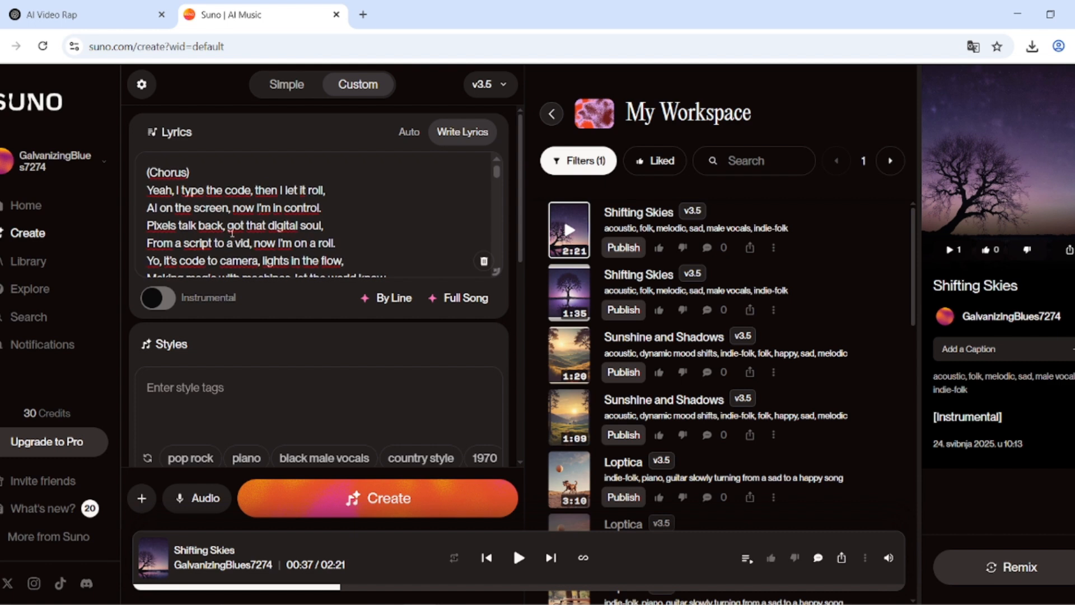
Step: Set the song's style tags to "Rap, good bass, beat drop"
scroll(231, 232, down, 2)
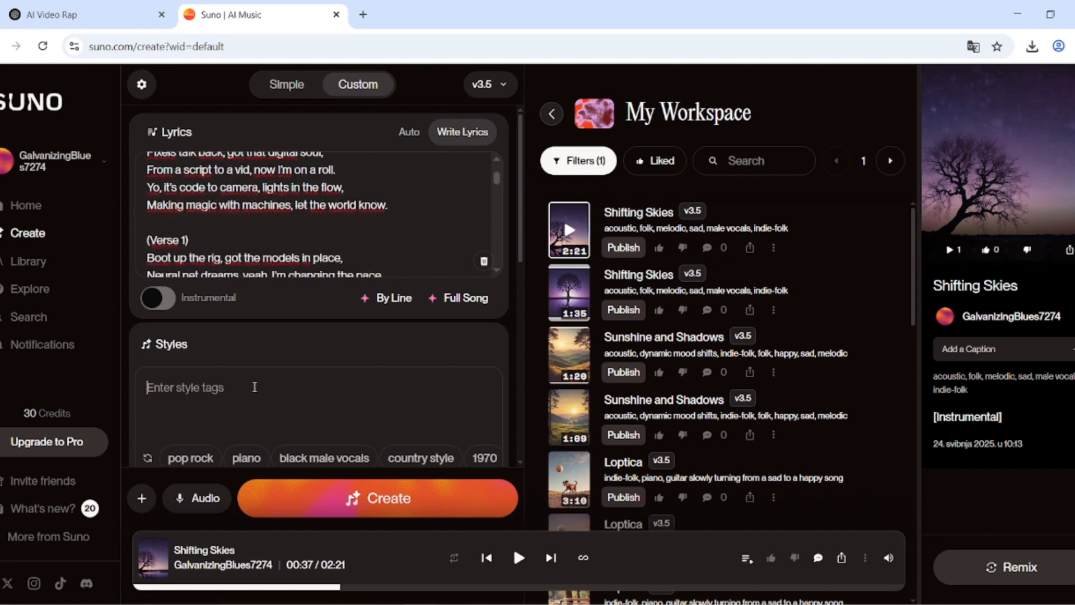
text(Rap,)
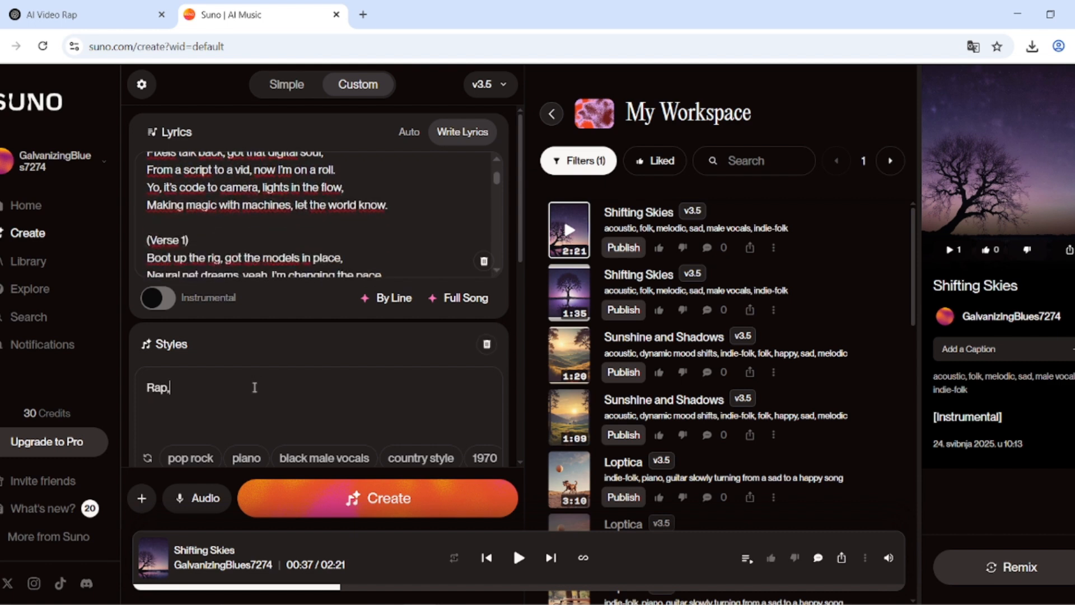
text( good bass, beat)
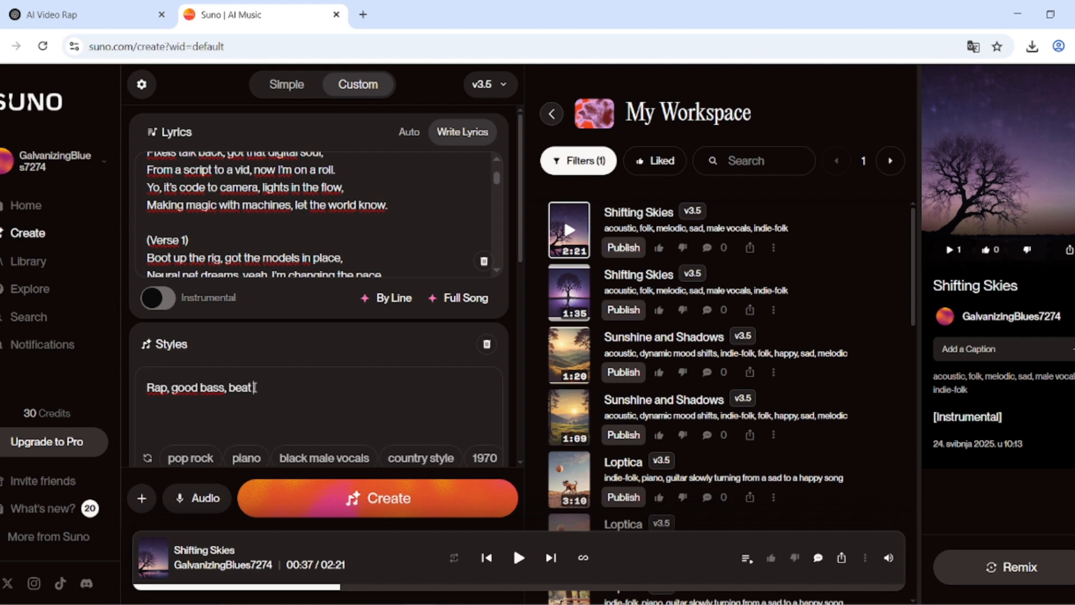
text(drop)
Step: Look over the Exclude Styles and Persona options, opening and closing Add Persona without choosing one
scroll(367, 350, down, 5)
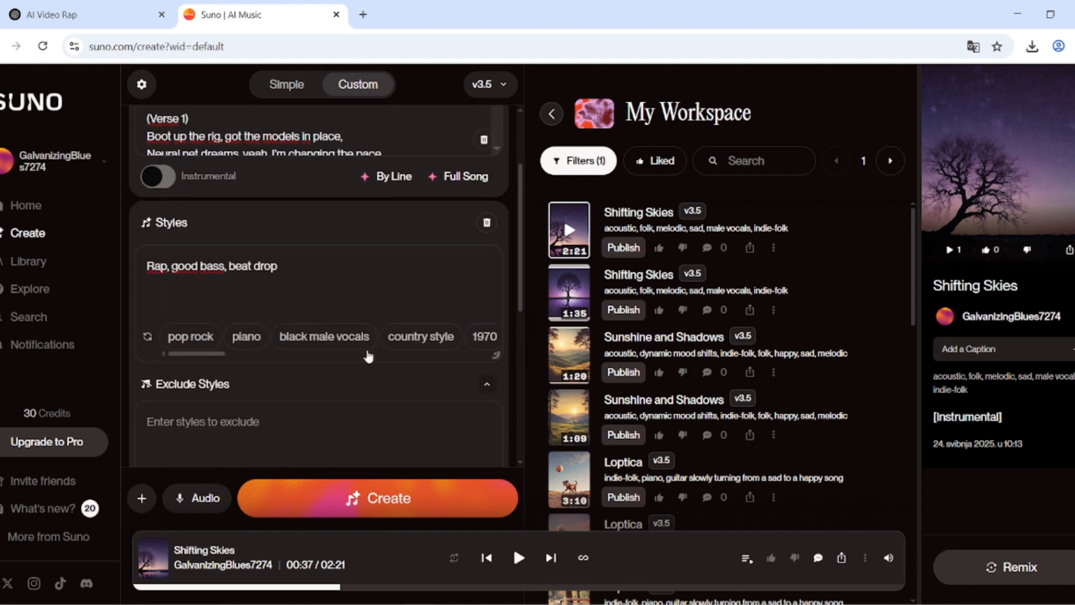
scroll(336, 331, up, 3)
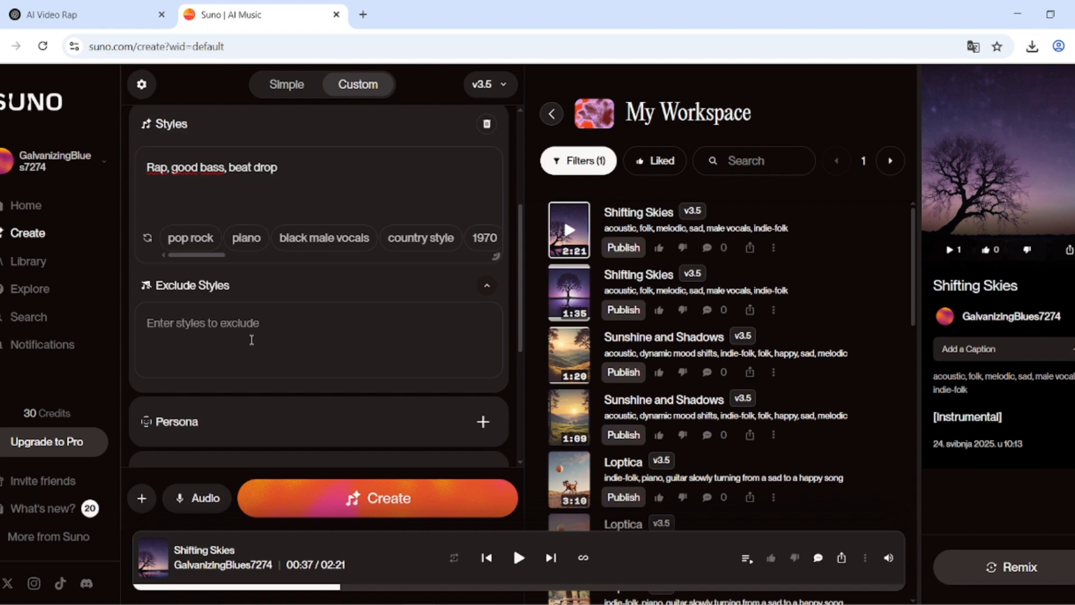
scroll(251, 340, down, 3)
click(241, 281)
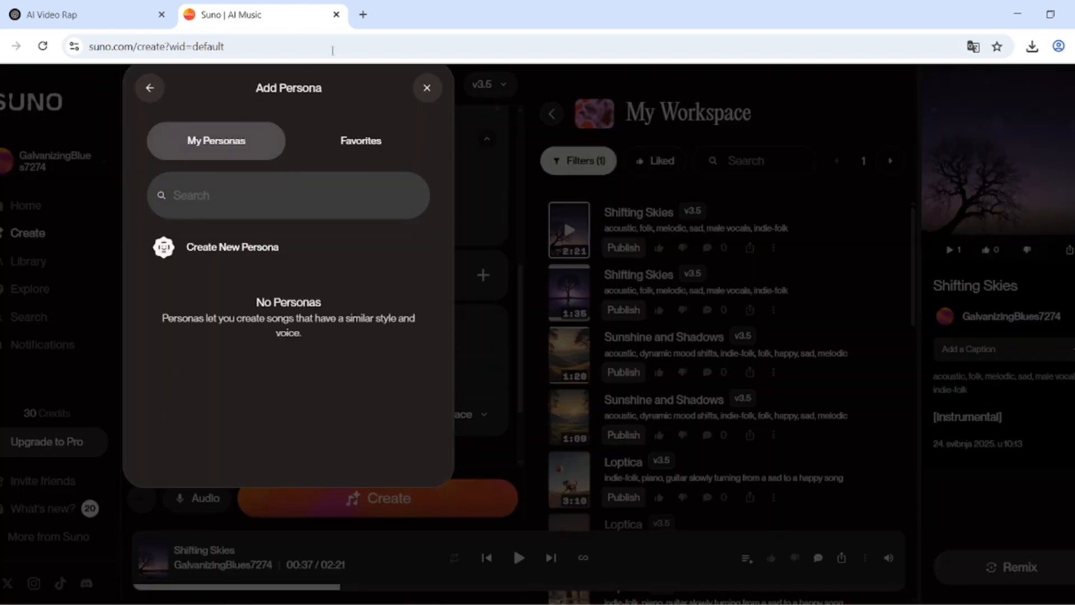
click(428, 88)
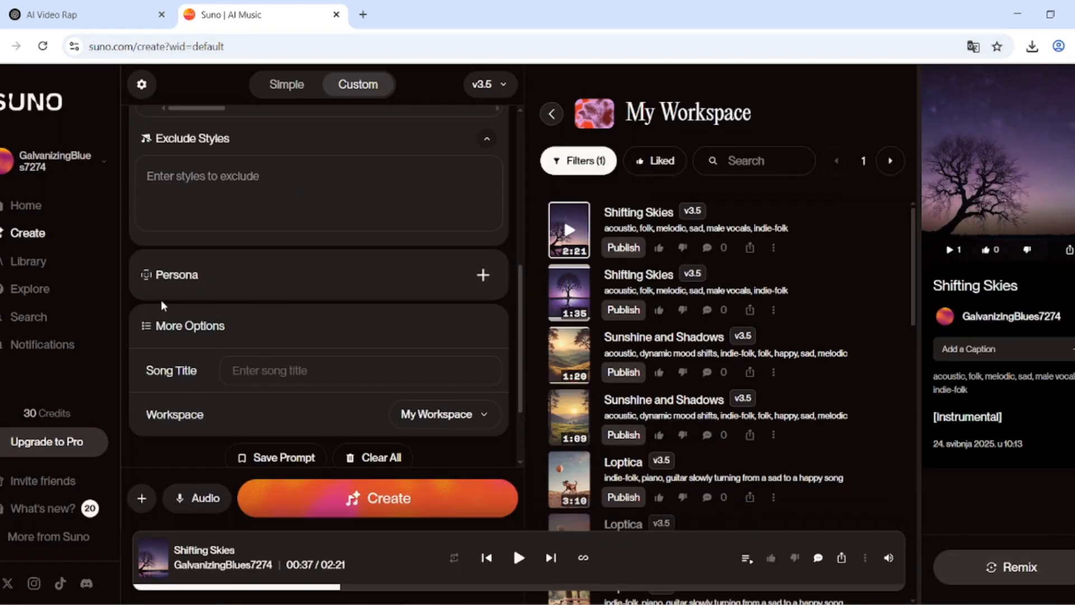
Step: Title the song "AI song" and generate it in My Workspace
scroll(272, 336, down, 1)
click(280, 294)
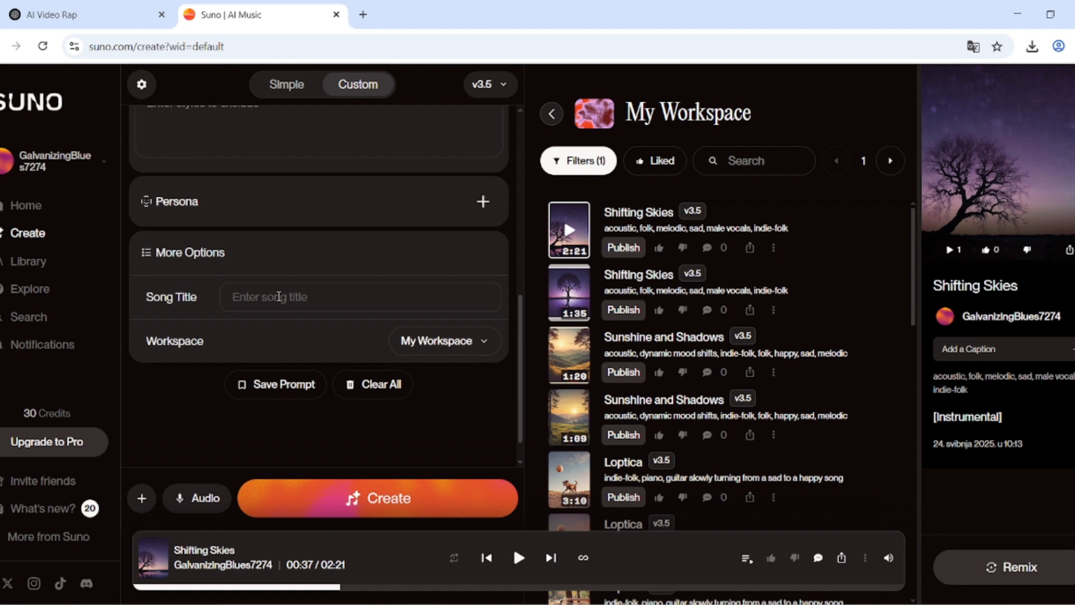
text(AI song)
scroll(338, 319, down, 1)
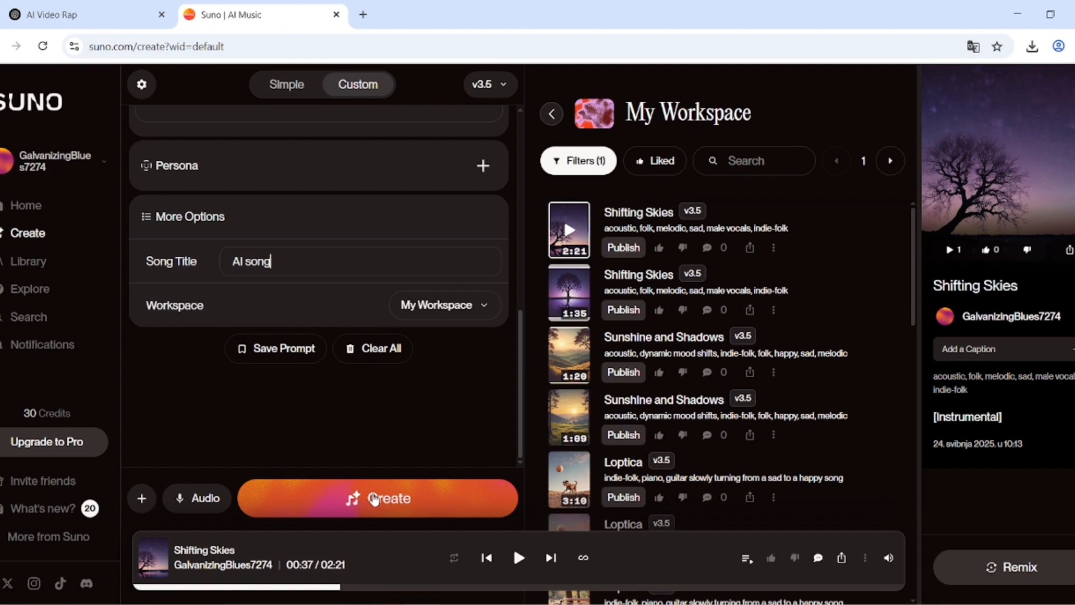
click(374, 498)
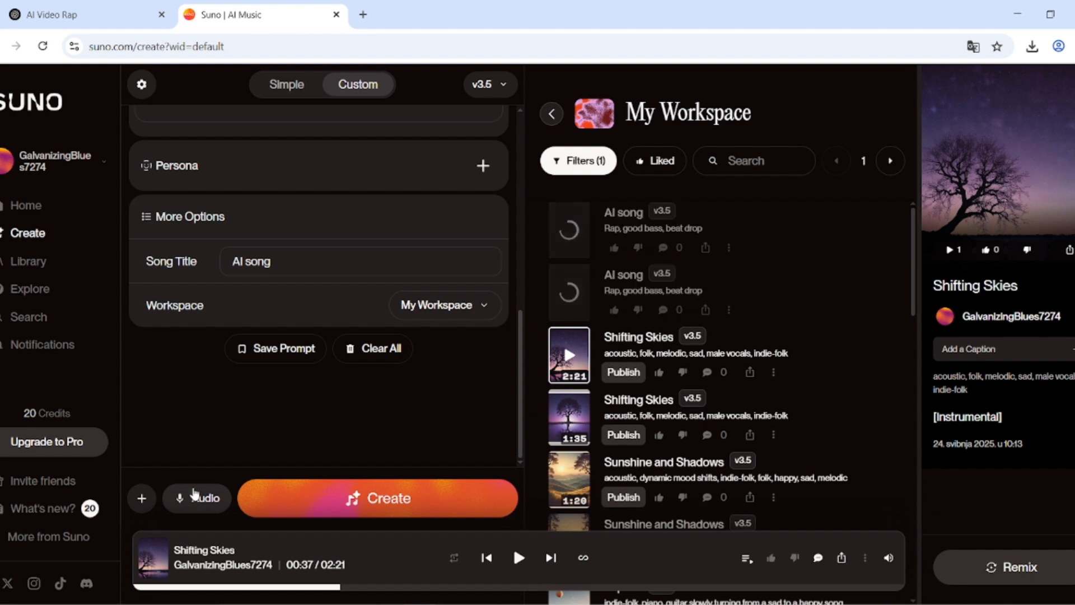
Step: Play the first generated version of AI song and raise the system volume to nearly full
scroll(271, 408, up, 8)
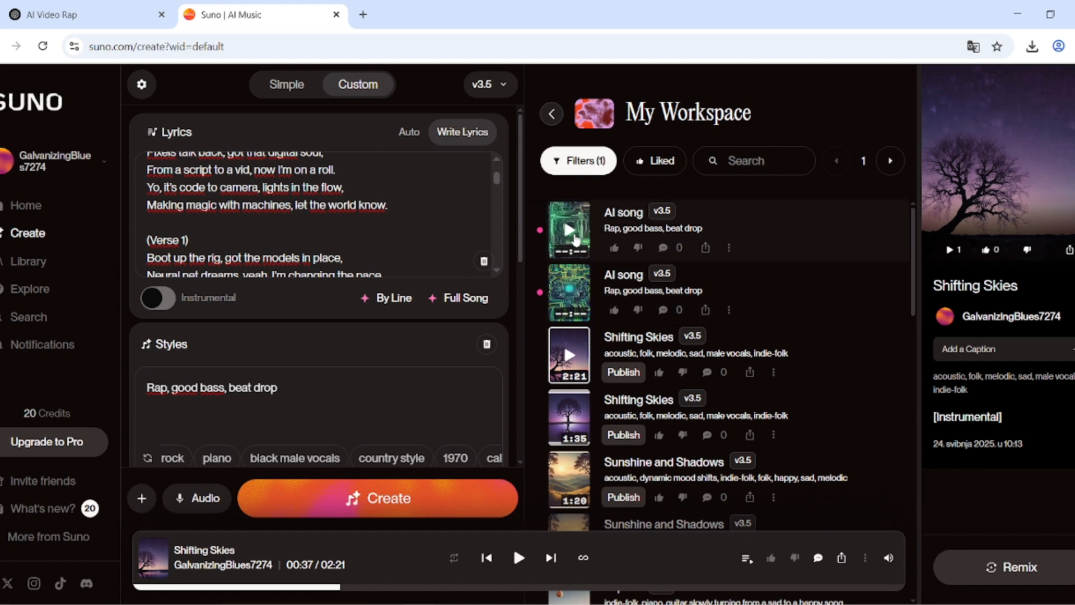
click(570, 231)
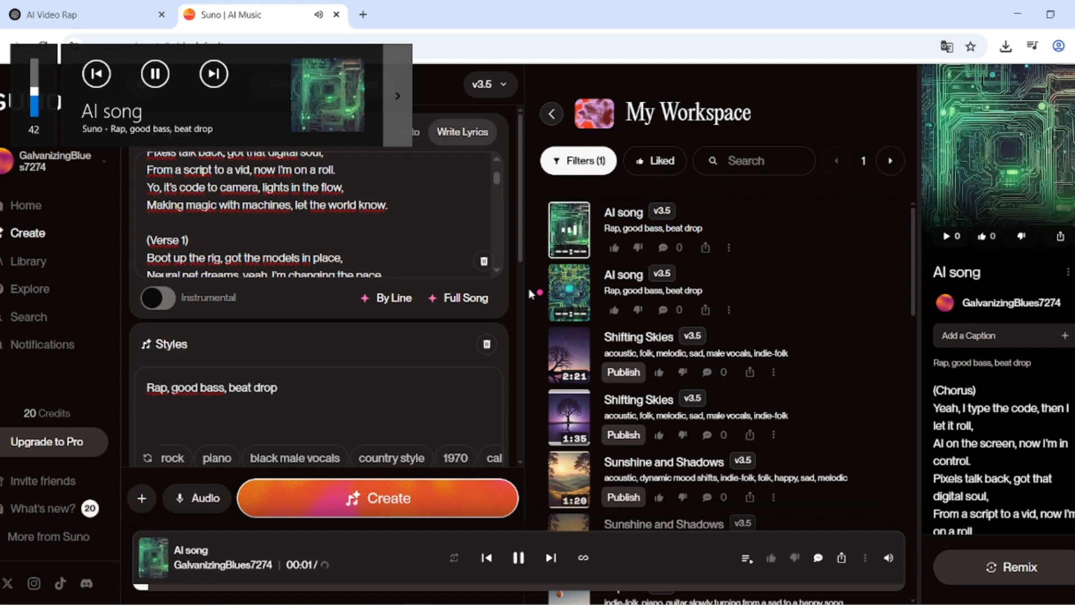
key(XF86AudioRaiseVolume)
key(XF86AudioRaiseVolume)
key(XF86AudioRaiseVolume)
key(XF86AudioRaiseVolume)
key(XF86AudioRaiseVolume)
key(XF86AudioRaiseVolume)
key(XF86AudioRaiseVolume)
key(XF86AudioRaiseVolume)
key(XF86AudioRaiseVolume)
key(XF86AudioRaiseVolume)
key(XF86AudioRaiseVolume)
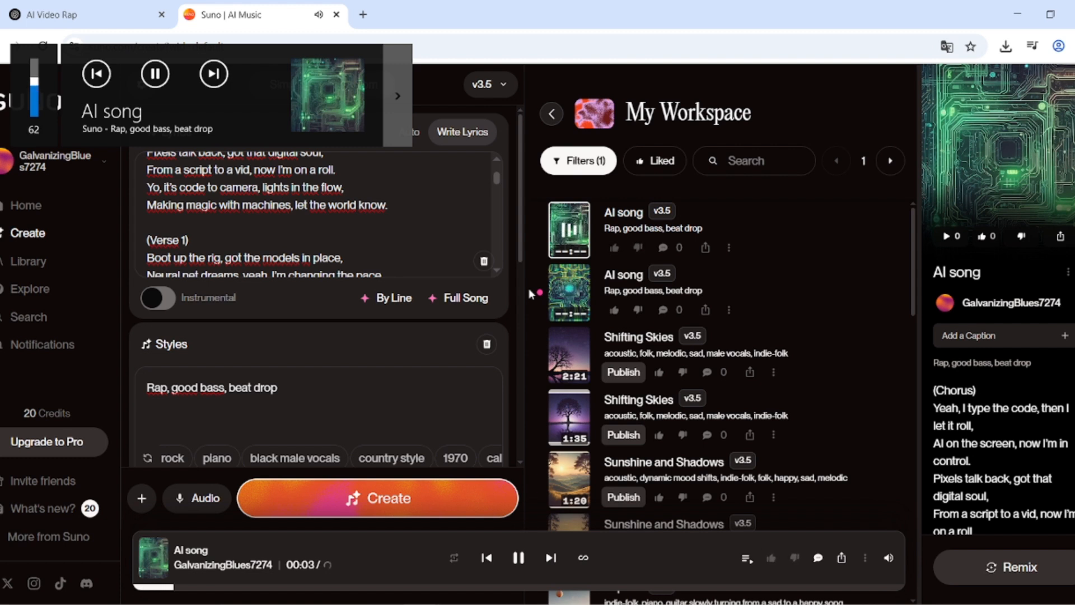
key(XF86AudioRaiseVolume)
key(XF86AudioRaiseVolume)
key(XF86AudioRaiseVolume)
key(XF86AudioRaiseVolume)
key(XF86AudioRaiseVolume)
key(XF86AudioRaiseVolume)
key(XF86AudioRaiseVolume)
key(XF86AudioRaiseVolume)
key(XF86AudioRaiseVolume)
key(XF86AudioRaiseVolume)
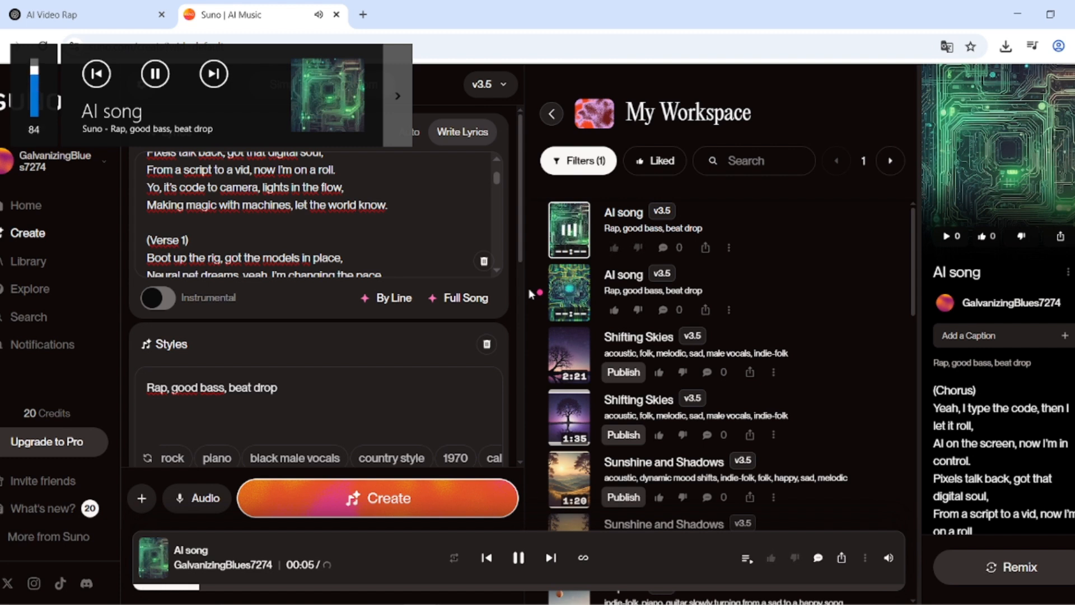
key(XF86AudioRaiseVolume)
key(XF86AudioRaiseVolume)
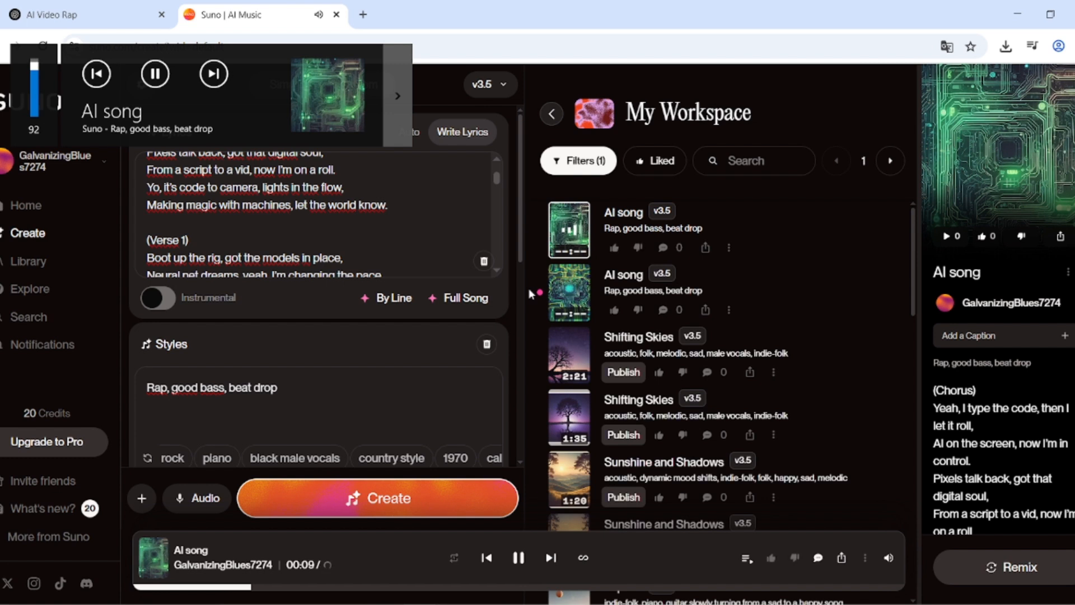
key(XF86AudioRaiseVolume)
key(XF86AudioRaiseVolume)
key(XF86AudioRaiseVolume)
key(XF86AudioRaiseVolume)
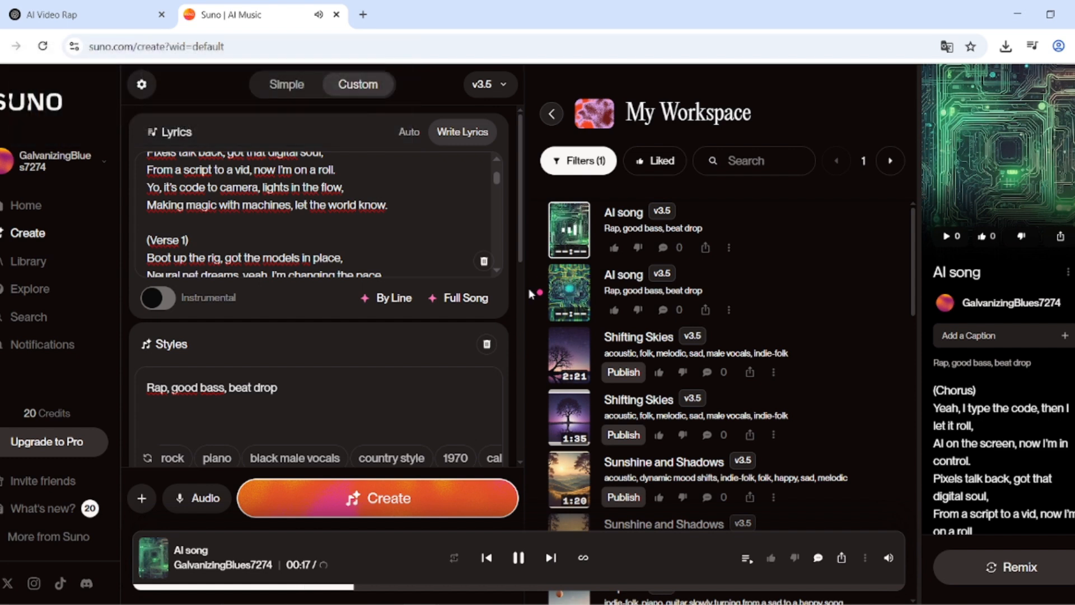
Step: Pause the first version of AI song and preview the second version for about 20 seconds
click(520, 558)
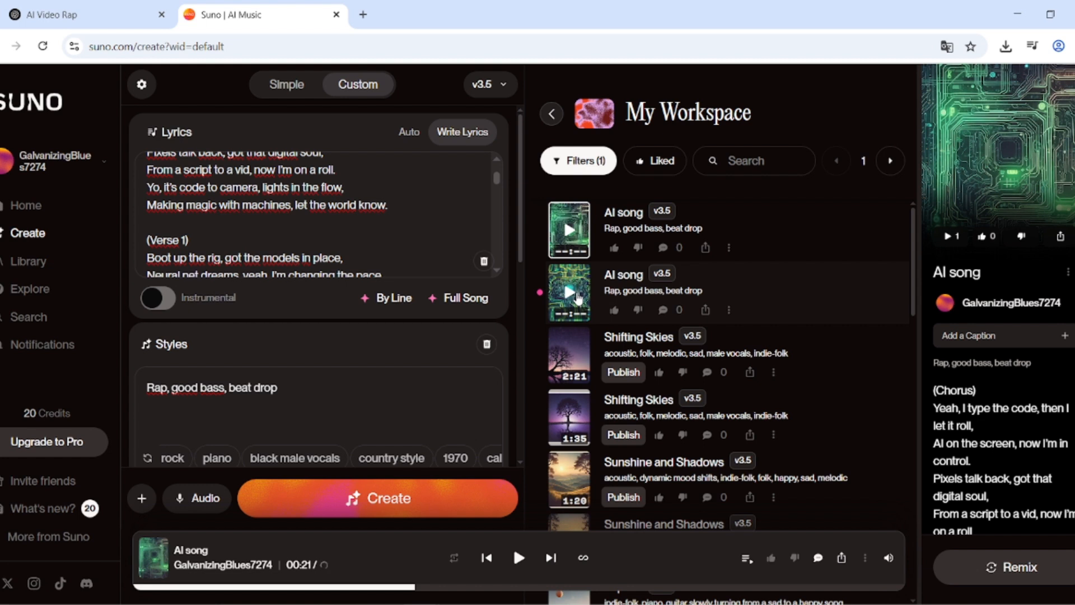
click(570, 291)
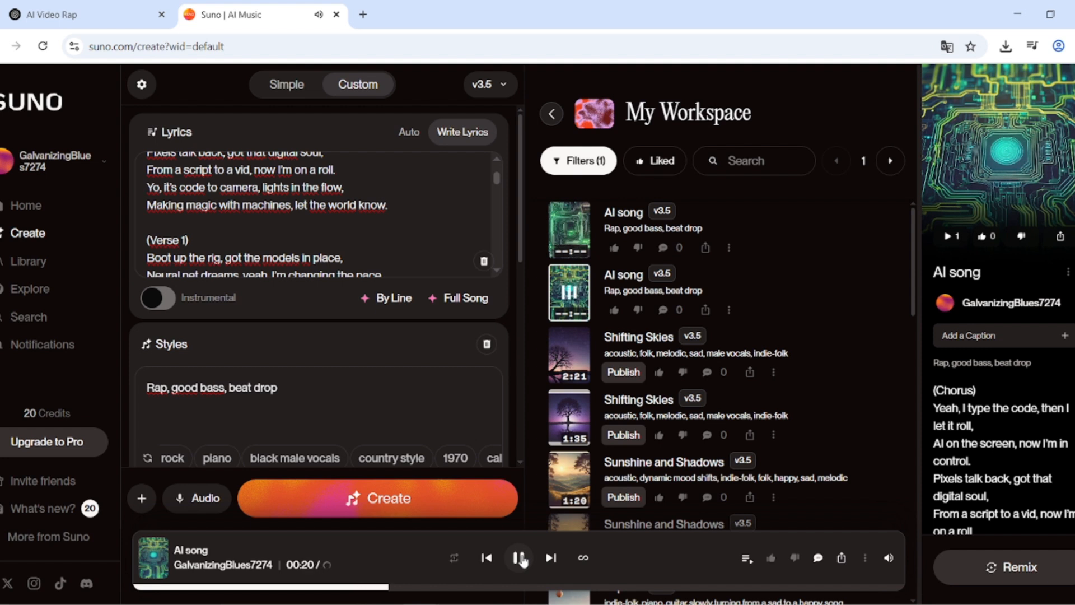
click(520, 559)
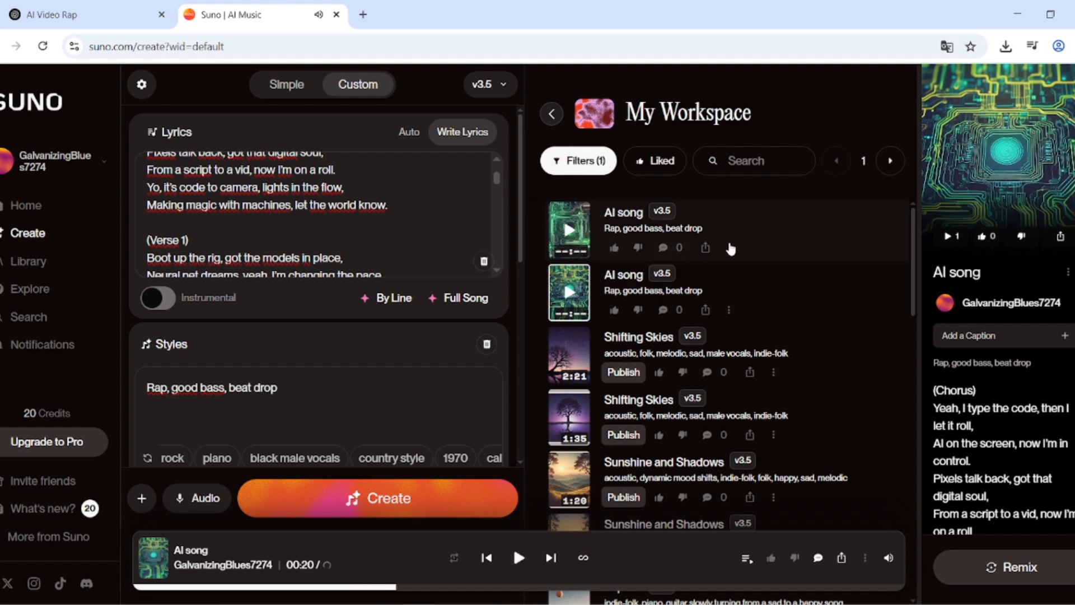
Step: Try to open the first version of AI song in the editor, dismissing the upgrade offer
click(728, 250)
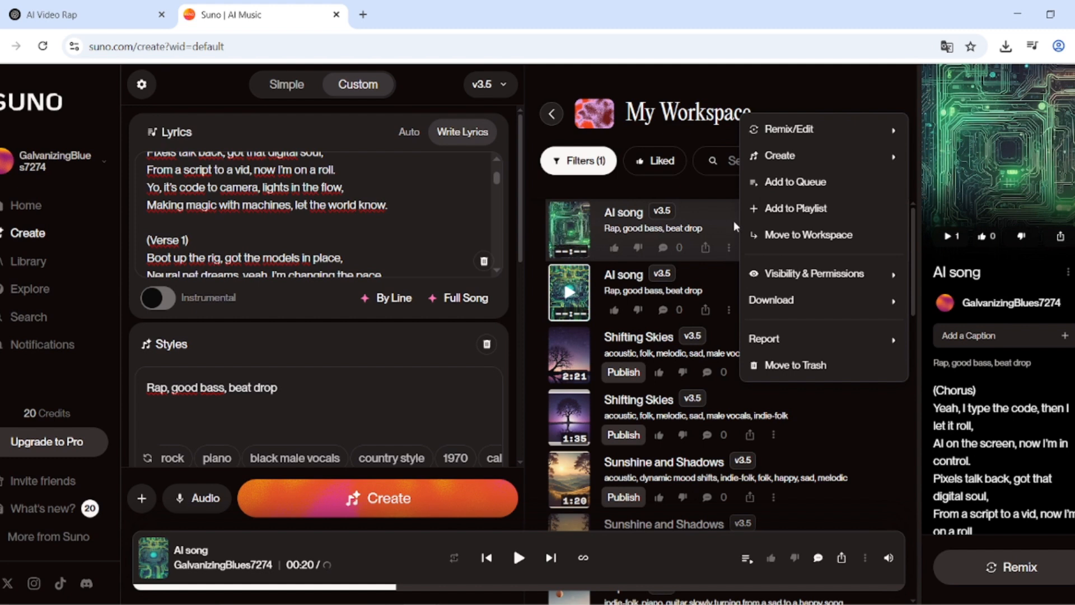
mouse_move(796, 135)
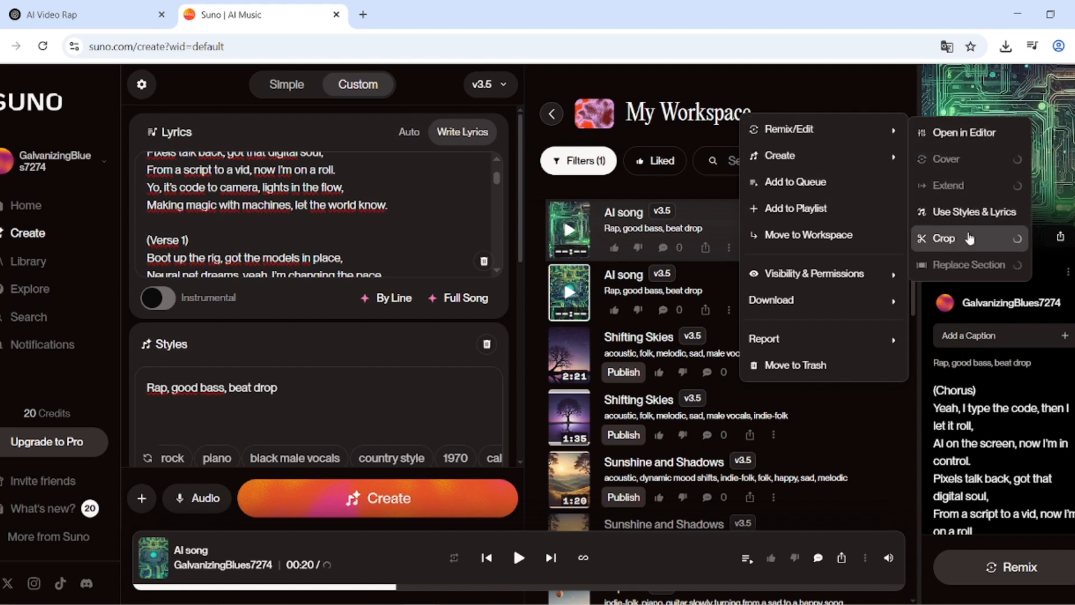
click(952, 132)
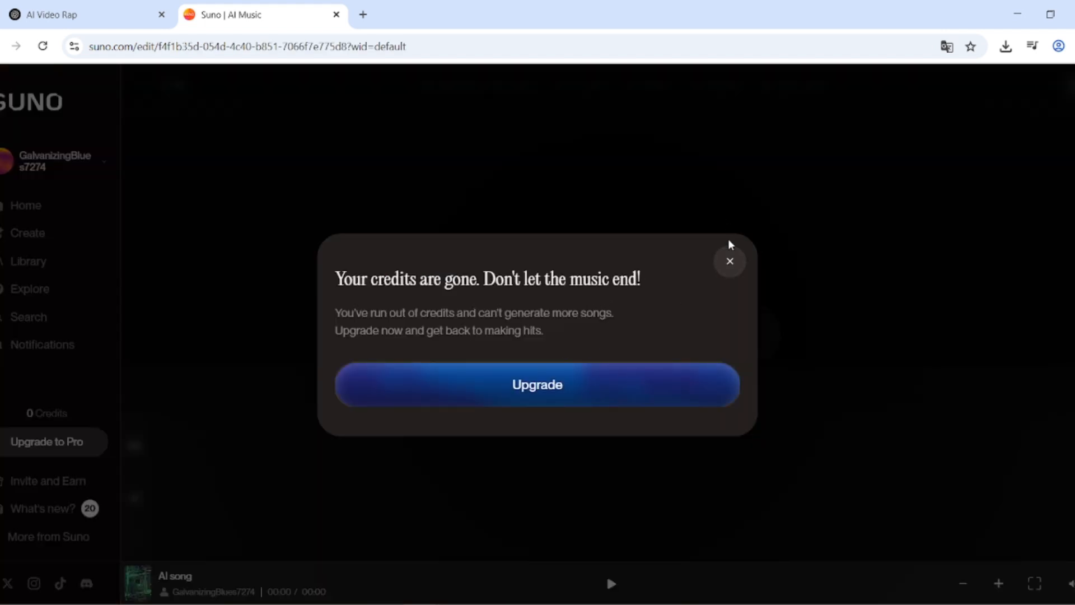
drag(338, 275, 620, 353)
click(563, 305)
click(729, 260)
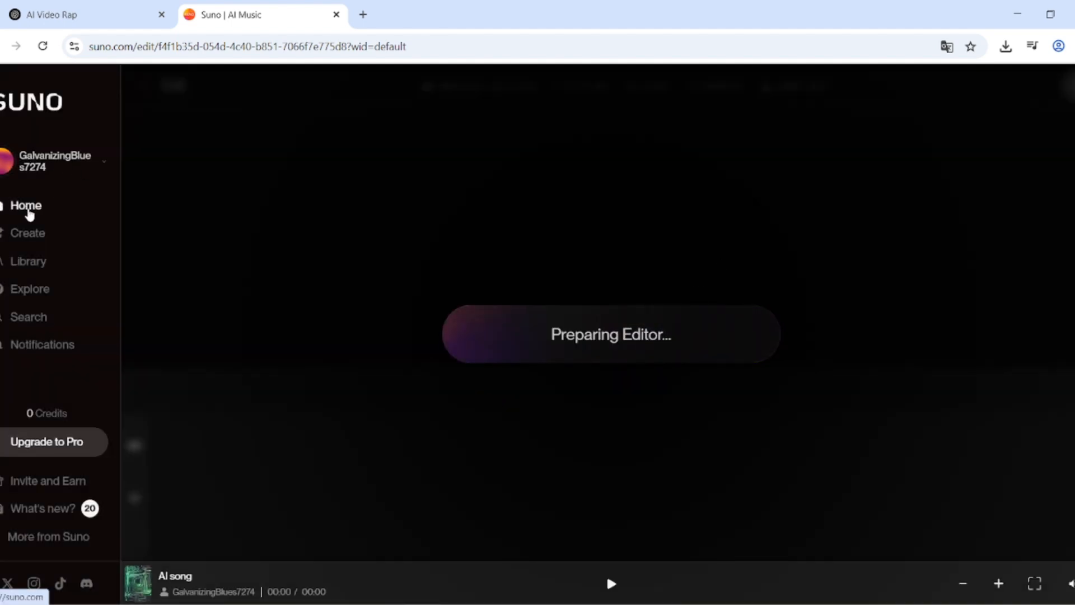
Step: Open the song Library and look through its list of songs
click(28, 212)
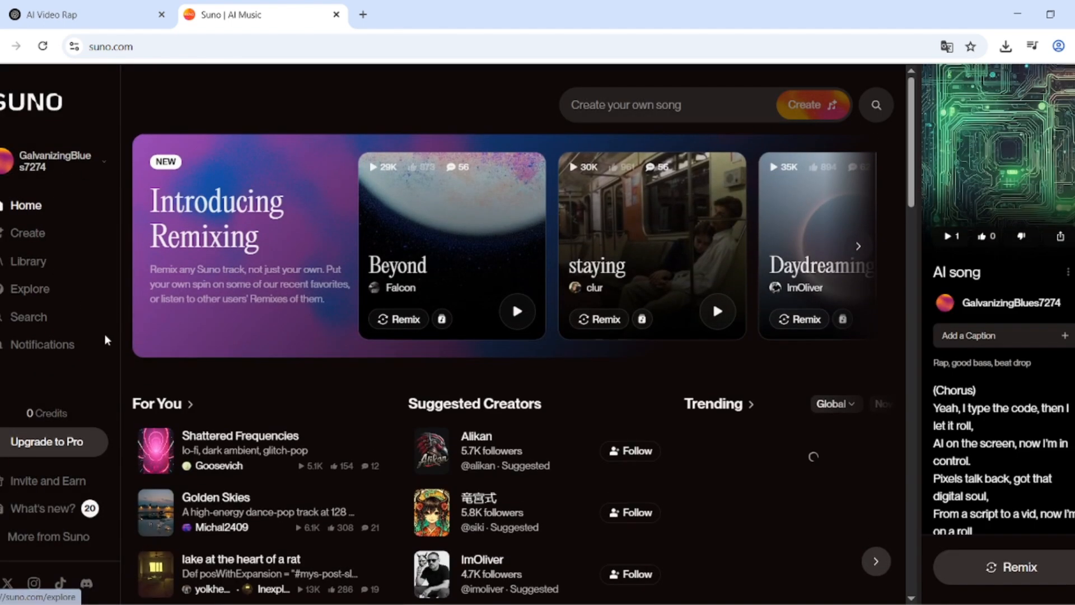
click(32, 261)
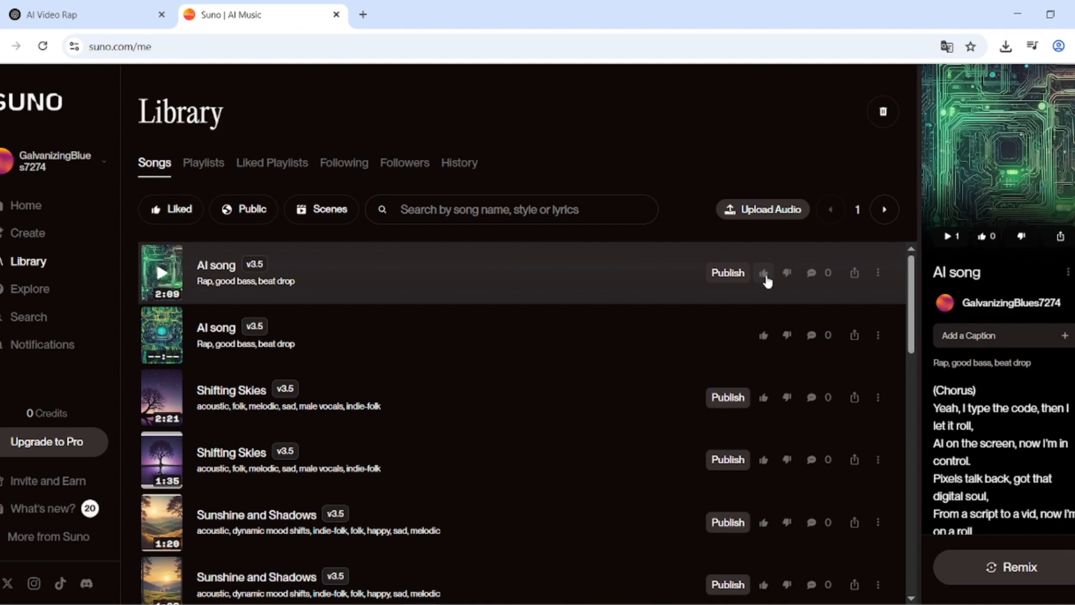
scroll(706, 437, down, 2)
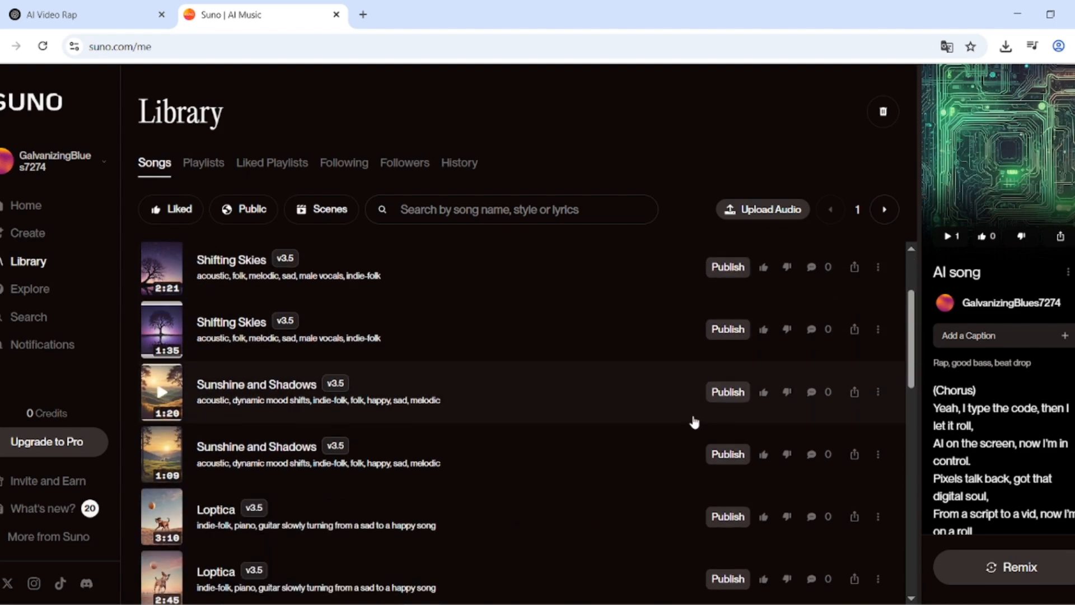
scroll(693, 422, up, 2)
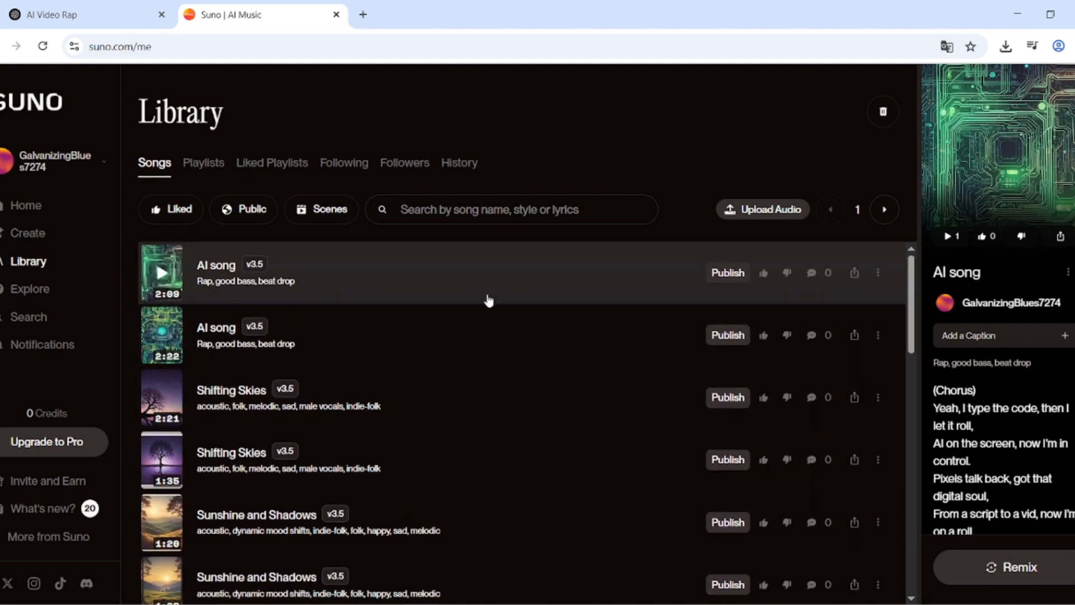